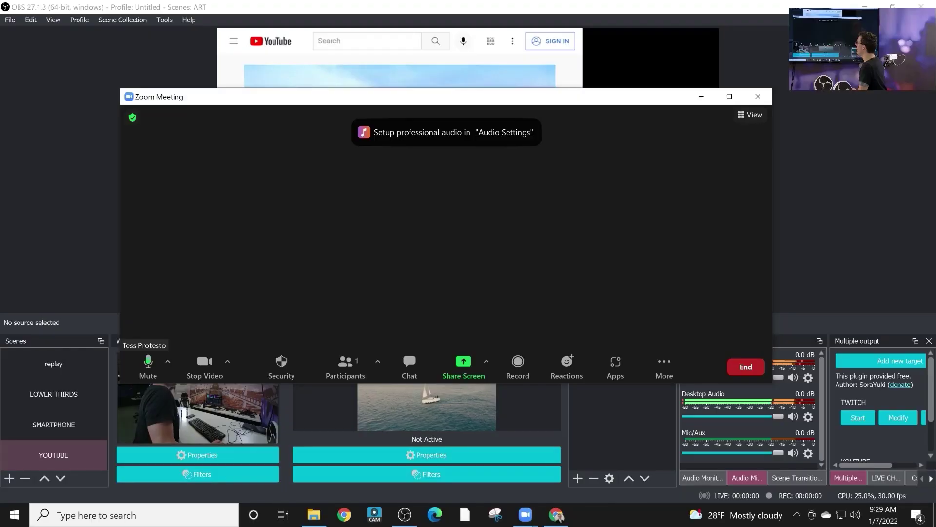
- Open the audio settings of the running Zoom meeting
left_click(168, 361)
left_click(209, 337)
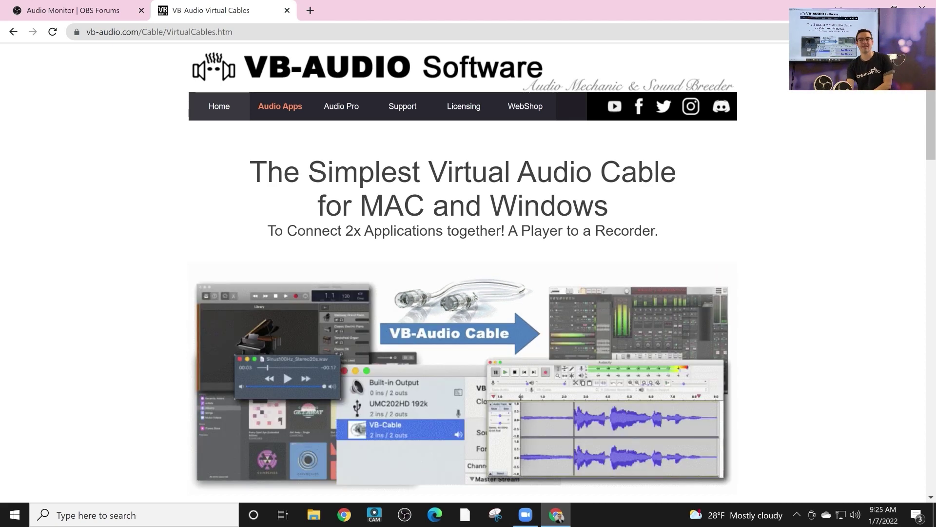
- Look through the VB-Audio virtual cable pages for the VB-CABLE Windows driver and the A+B and C+D cable downloads
scroll(462, 273, "down", 5)
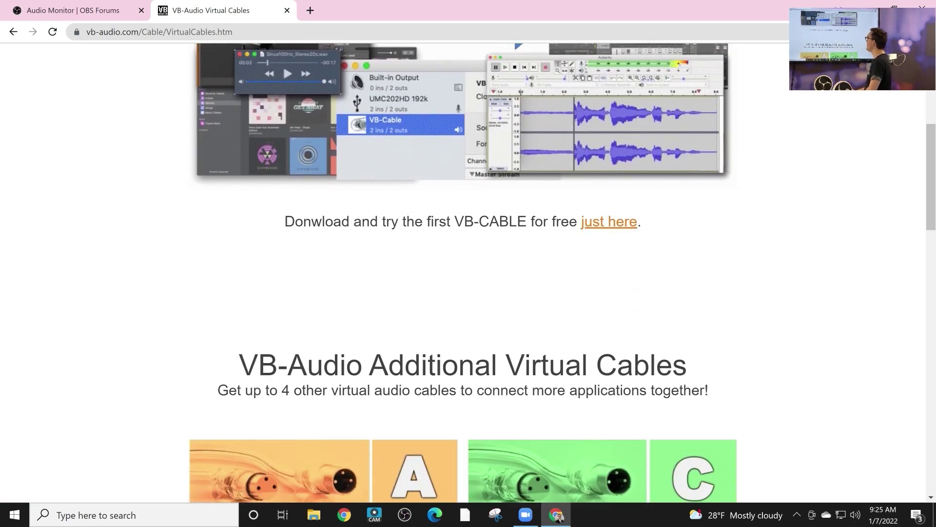
scroll(462, 273, "down", 4)
scroll(463, 273, "up", 9)
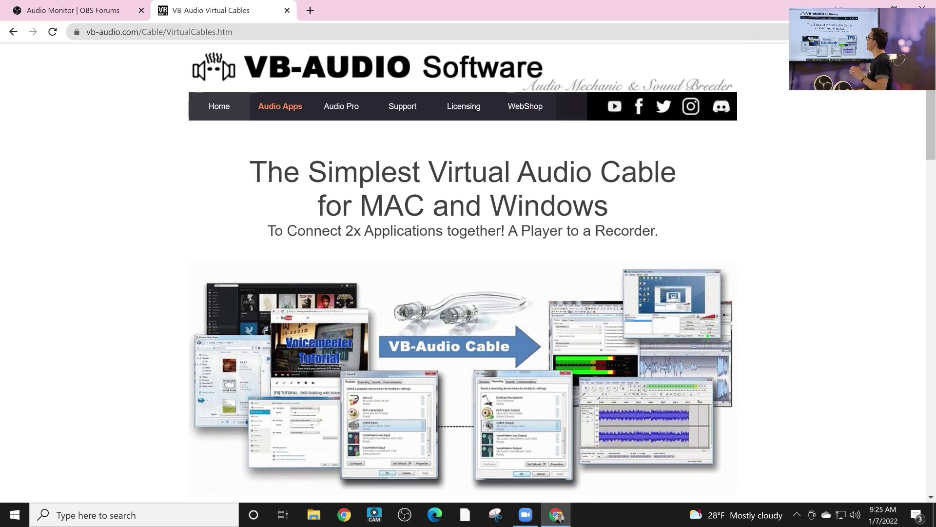
left_click(280, 106)
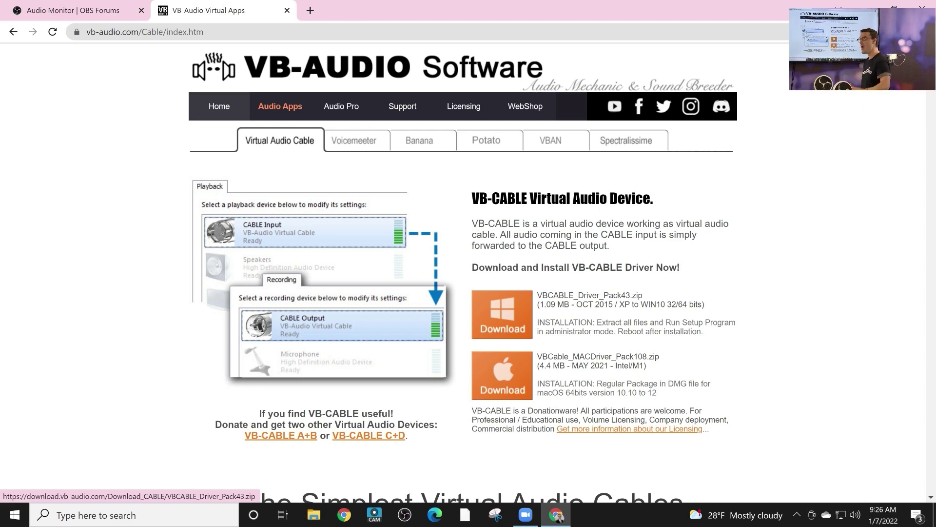
left_click(502, 314)
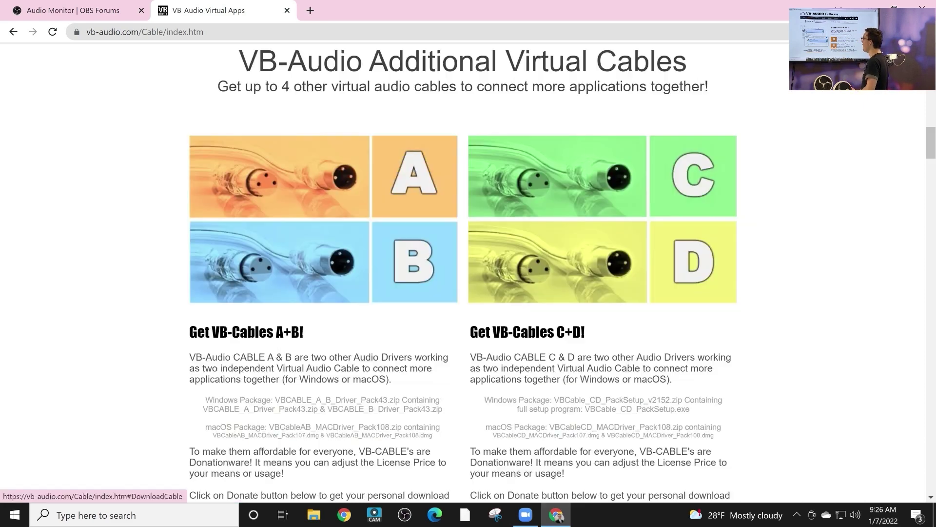
scroll(464, 268, "down", 5)
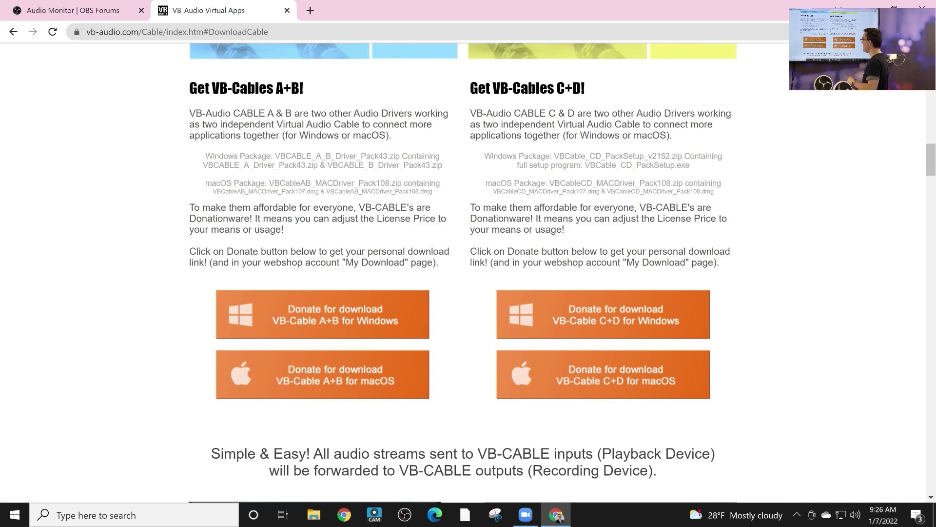
- Open the CABLE A folder inside the desktop's VIRTUAL CABLES folder and find its setup programs
left_click(838, 8)
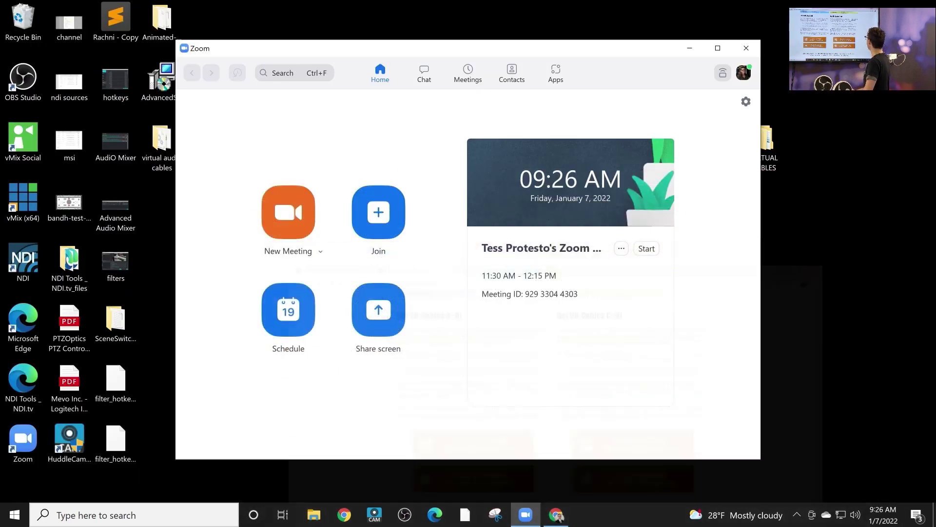
left_click(773, 146)
double_click(772, 146)
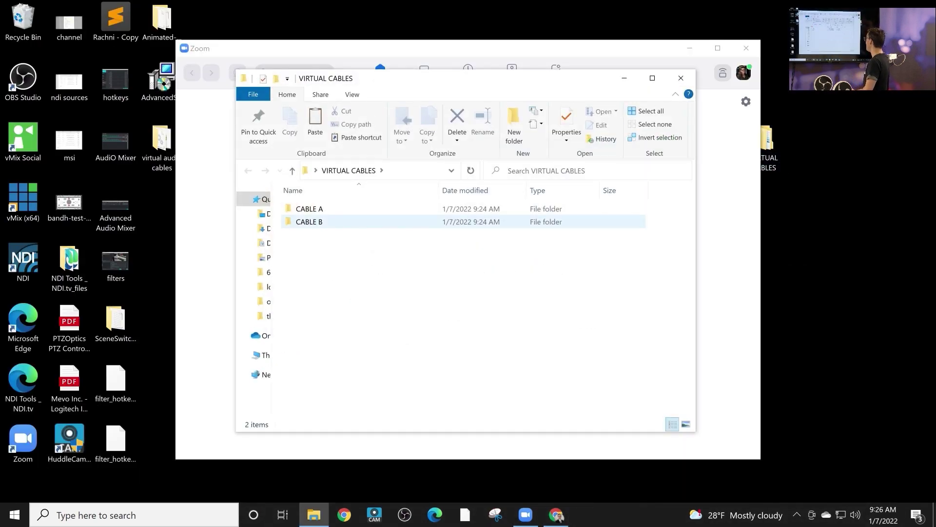
double_click(302, 209)
scroll(312, 248, "down", 4)
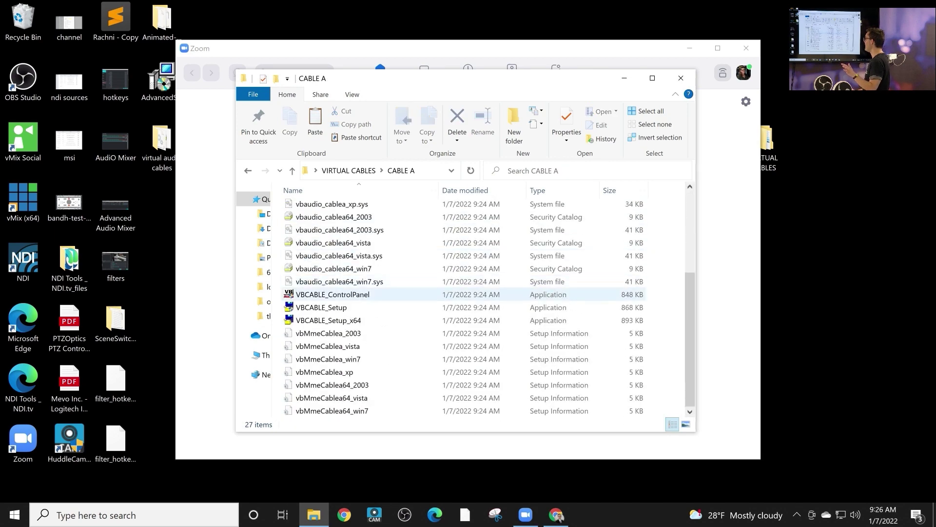
- Try to install the VB-Audio Cable A driver by running VBCABLE_Setup_x64 without administrator rights
left_click(328, 320)
double_click(328, 320)
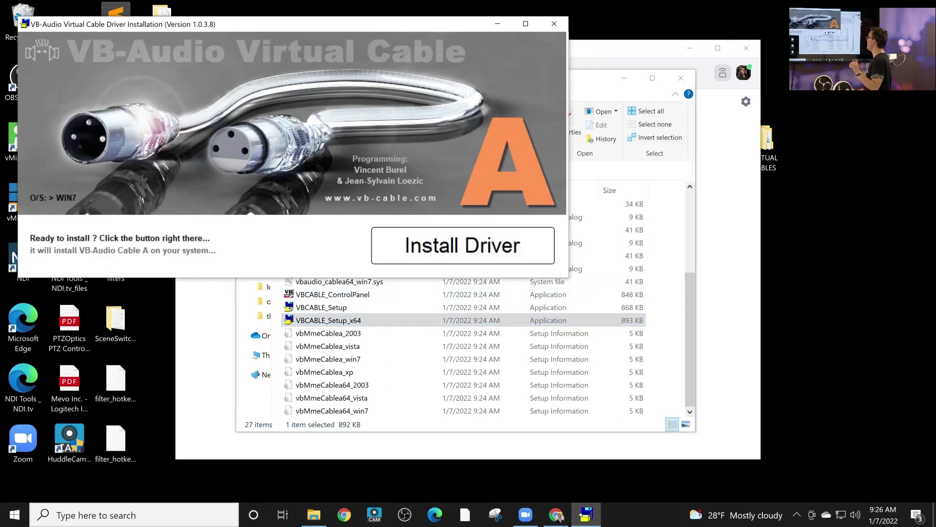
left_click(462, 245)
key("Return")
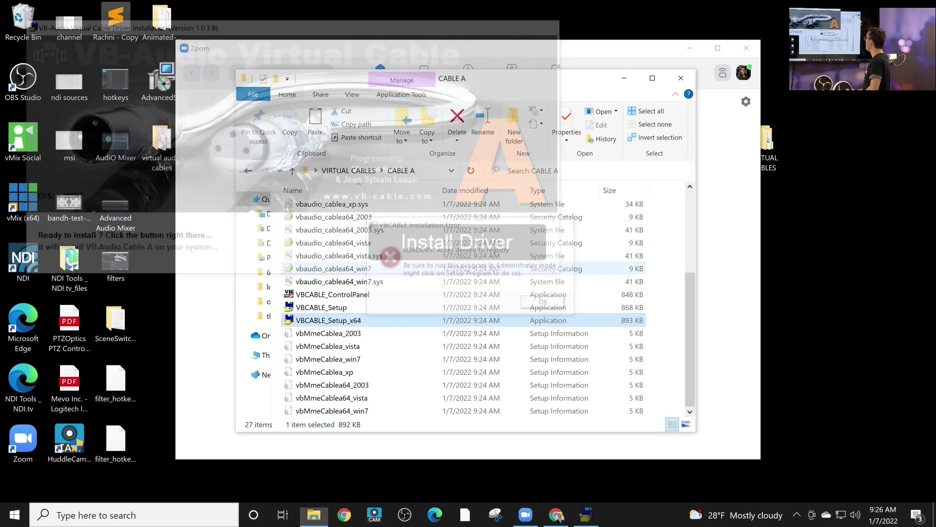
- Run VBCABLE_Setup_x64 as administrator and install the VB-Audio Cable A driver
right_click(346, 318)
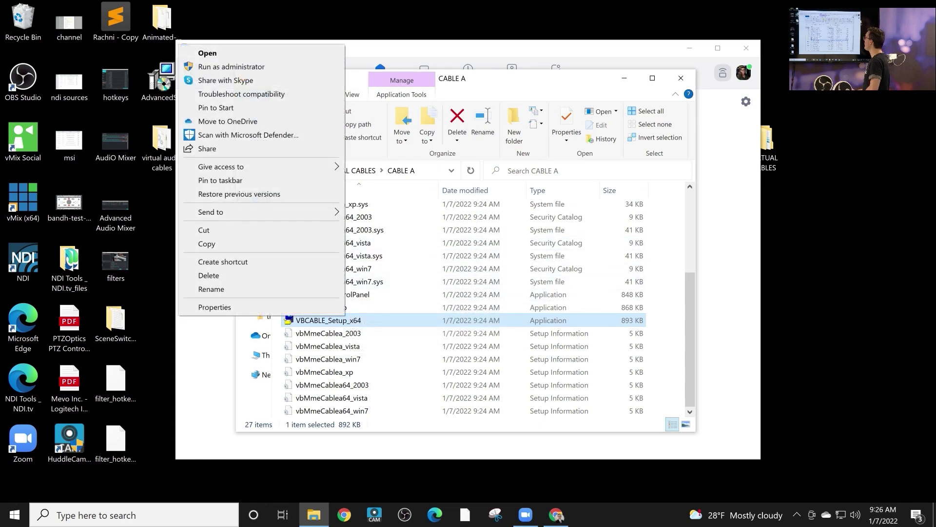
key("Down")
key("Down")
key("Return")
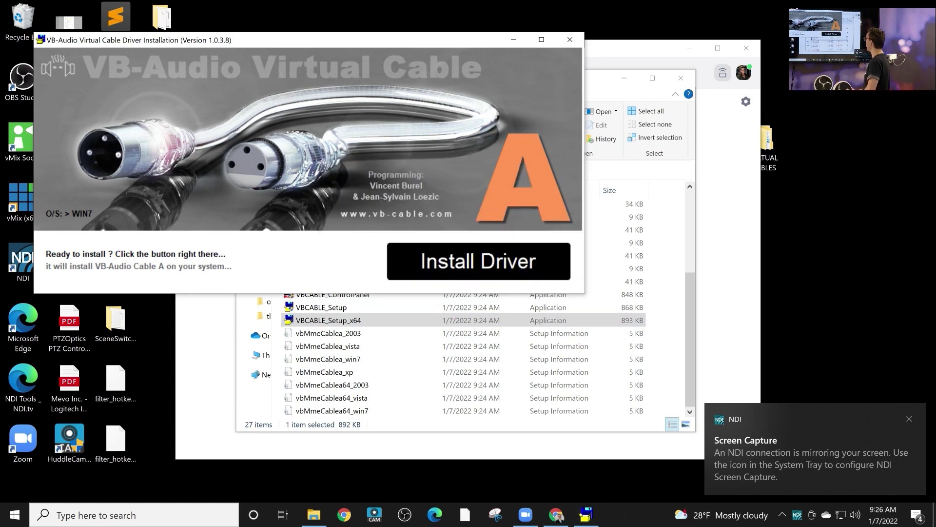
left_click(478, 261)
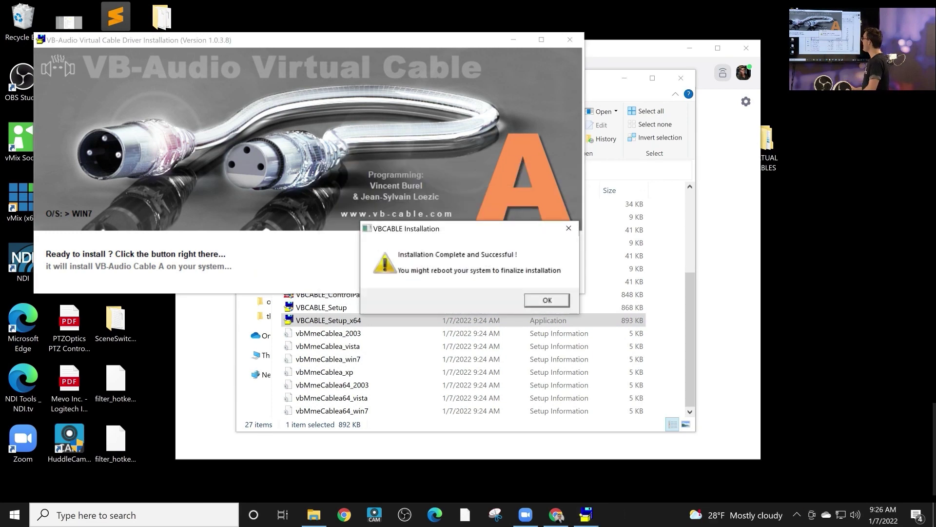
key("Return")
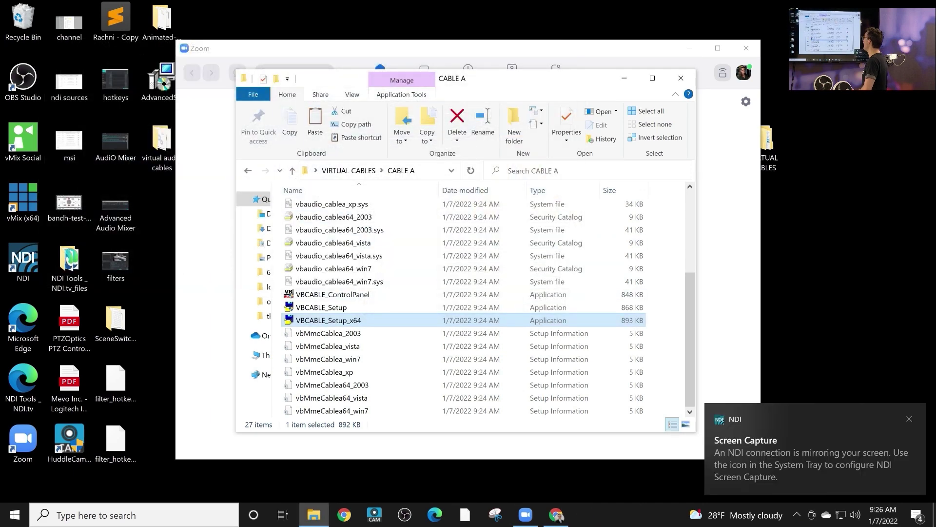
- Install the VB-Audio Cable B driver by running VBCABLE_Setup_x64 from the CABLE B folder as administrator
key("alt+Left")
double_click(308, 222)
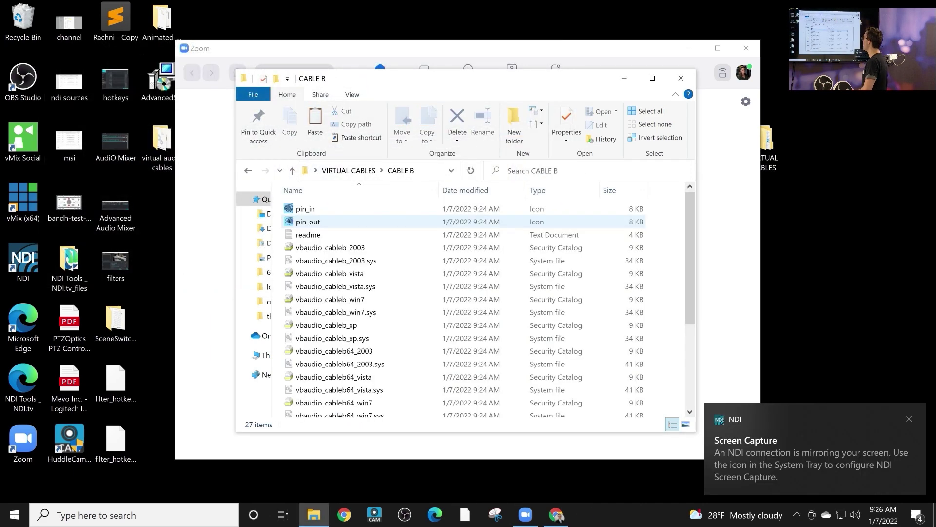
scroll(353, 254, "down", 4)
left_click(353, 320)
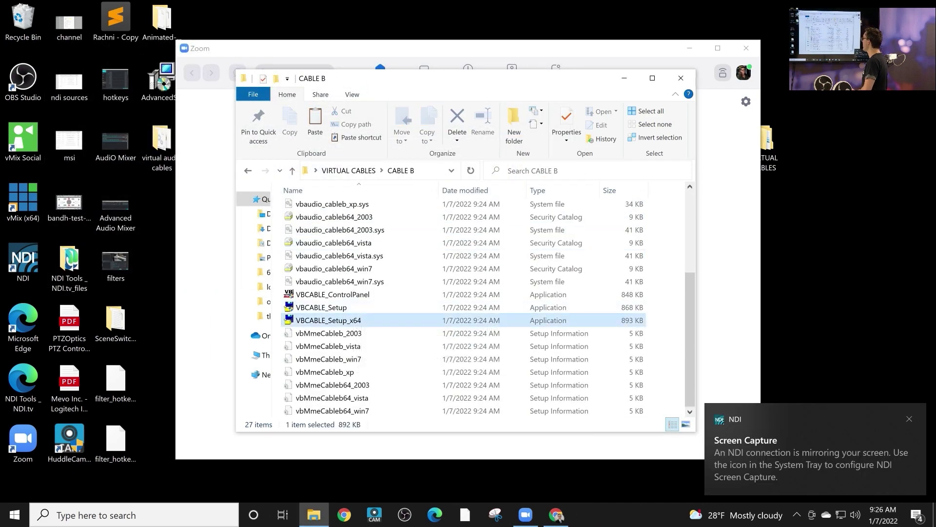
right_click(354, 320)
left_click(240, 72)
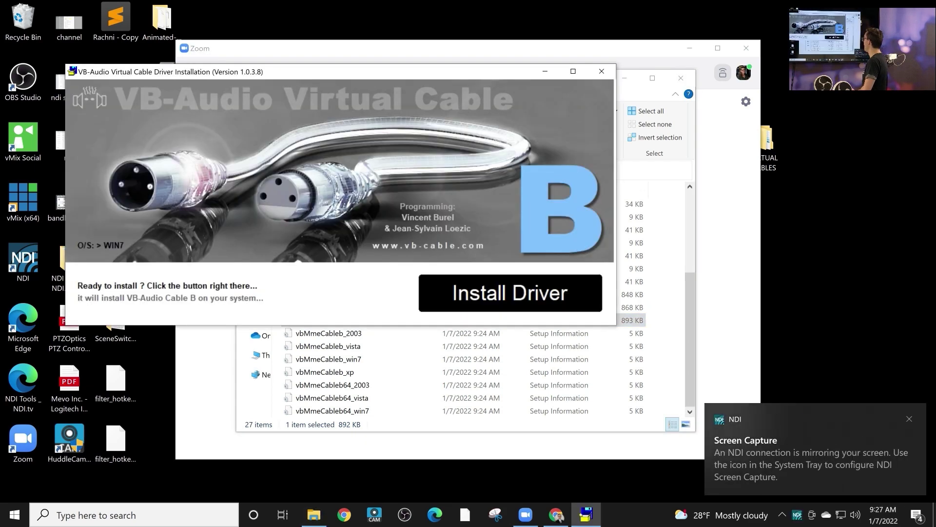
left_click(510, 293)
left_click(543, 301)
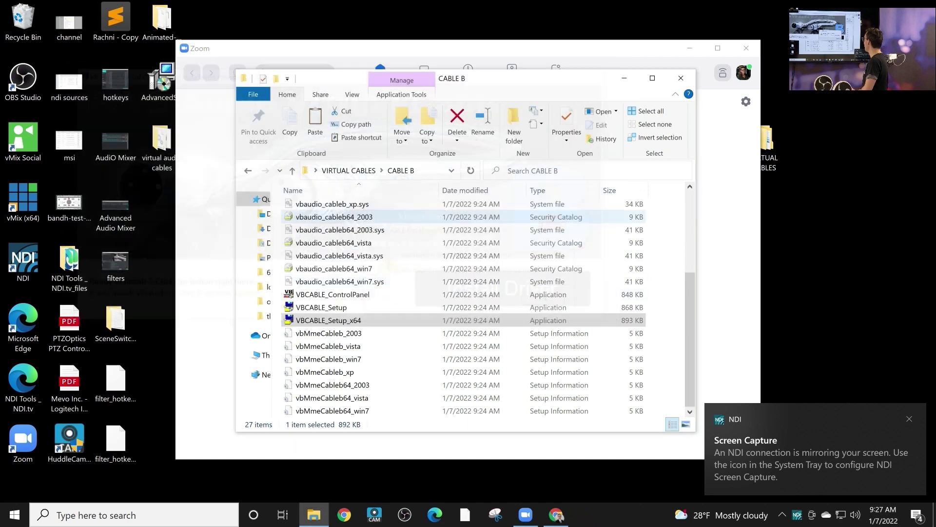
- Switch to OBS Studio, show the YOUTUBE scene and skip the ad in its YOUTUBE VIDEO browser source
left_click(404, 514)
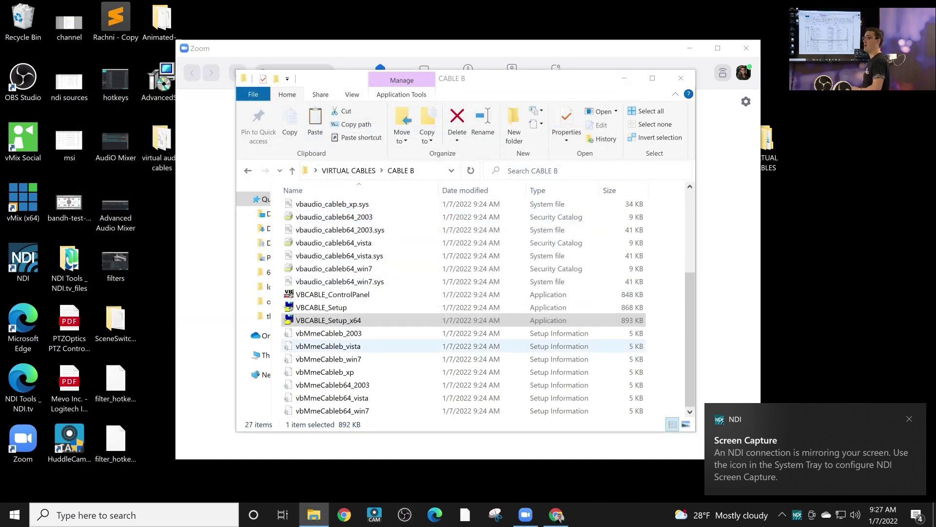
key("alt+Tab")
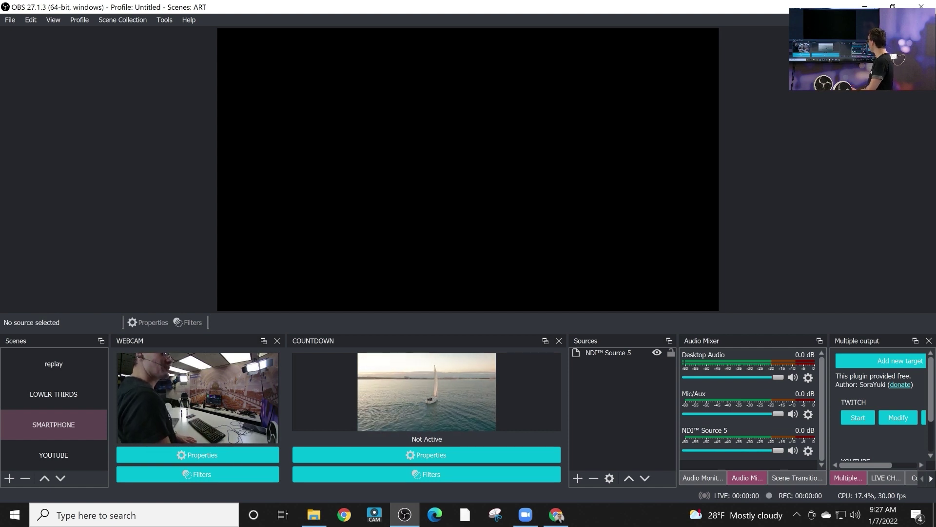
right_click(733, 354)
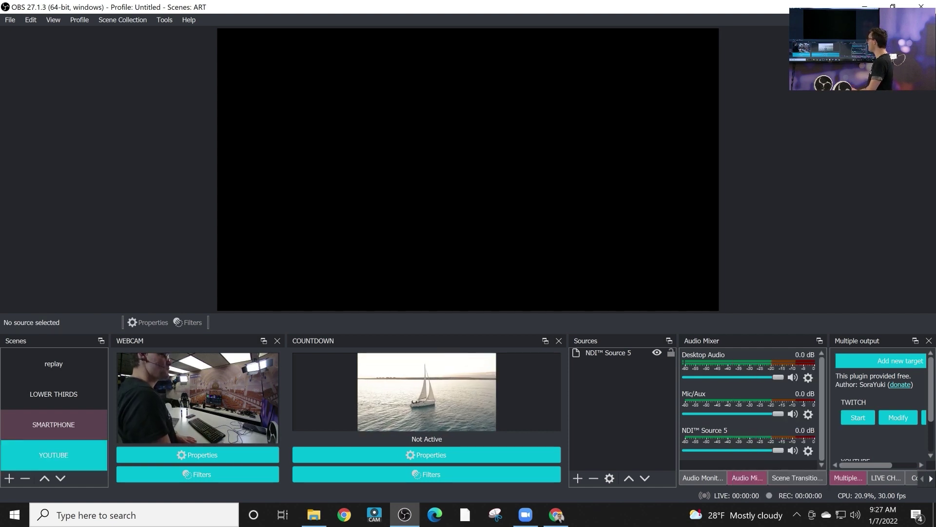
left_click(54, 455)
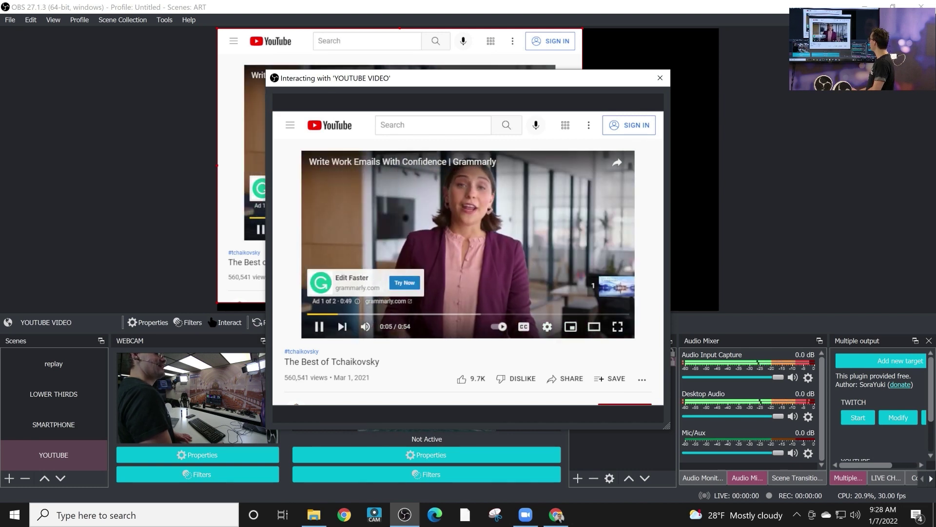
left_click(611, 286)
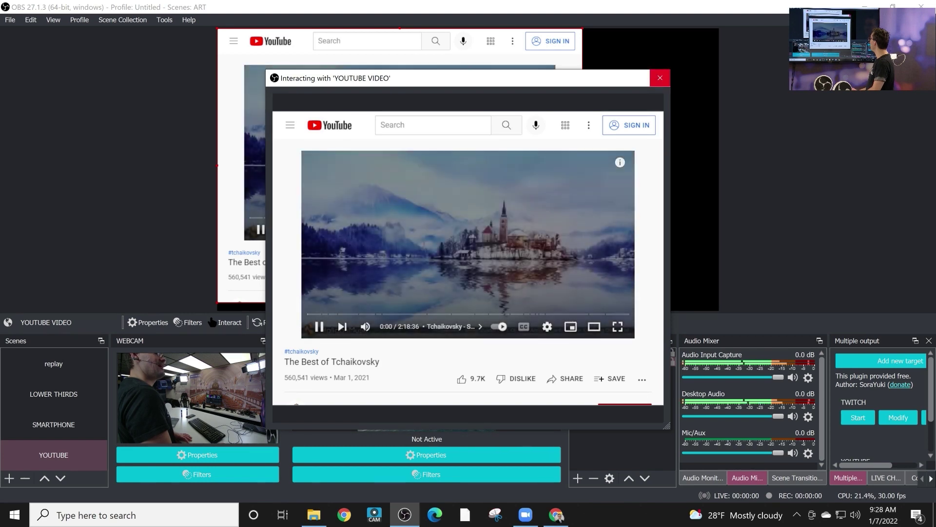
left_click(660, 77)
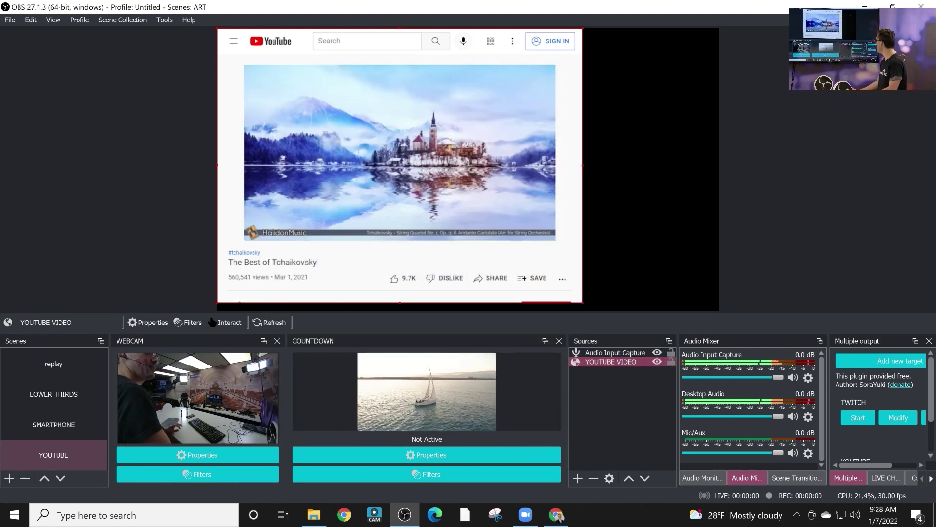
- Set the device of the YOUTUBE VIDEO source's Audio Monitor filter to CABLE-A Input (VB-Audio Cable A)
right_click(632, 361)
left_click(653, 345)
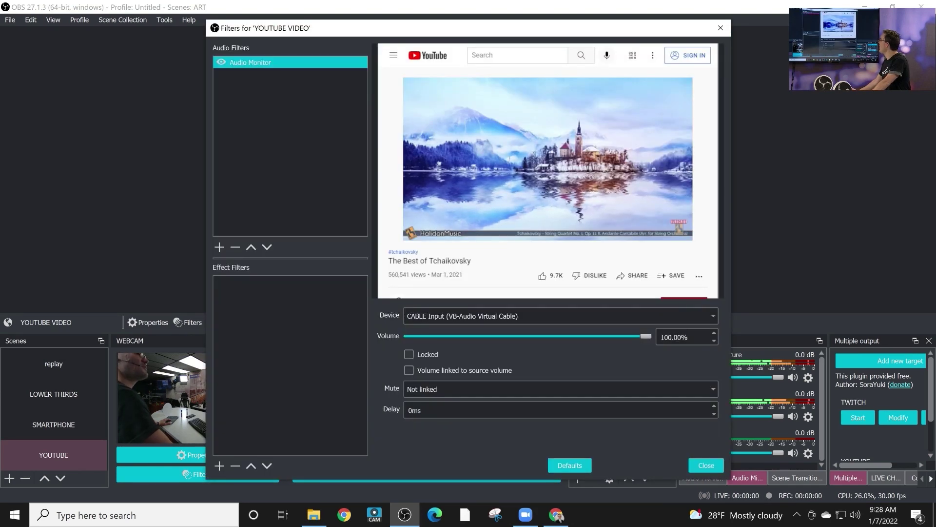
left_click(560, 315)
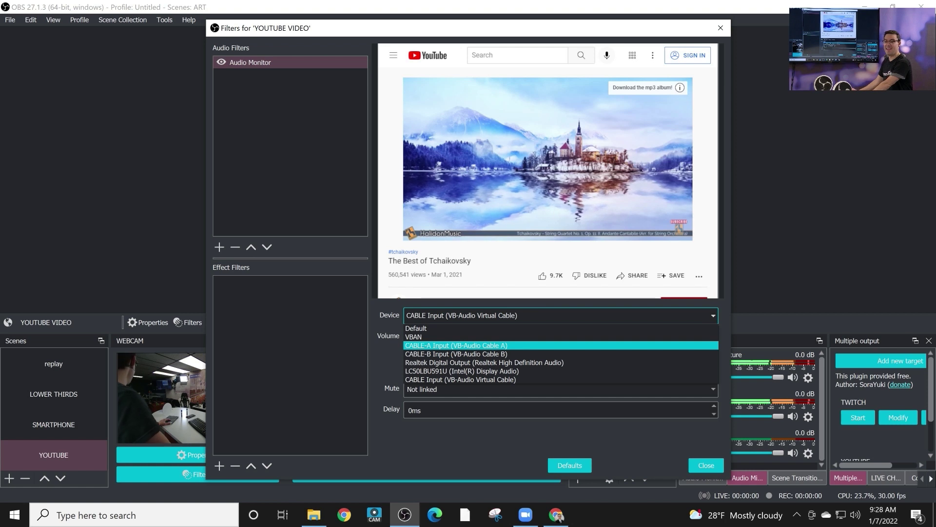
key("Up")
key("Return")
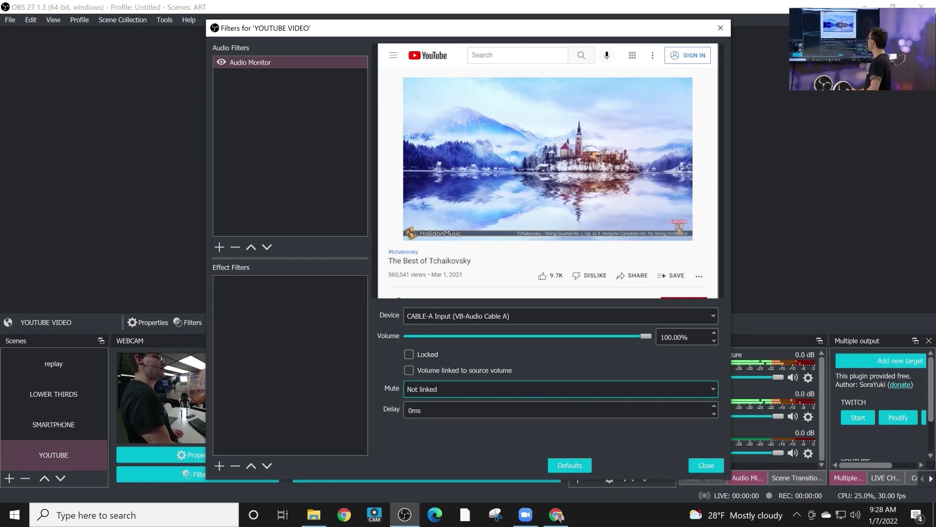
left_click(705, 465)
- Switch to Zoom, start a new meeting and join it with computer audio
key("alt+Tab")
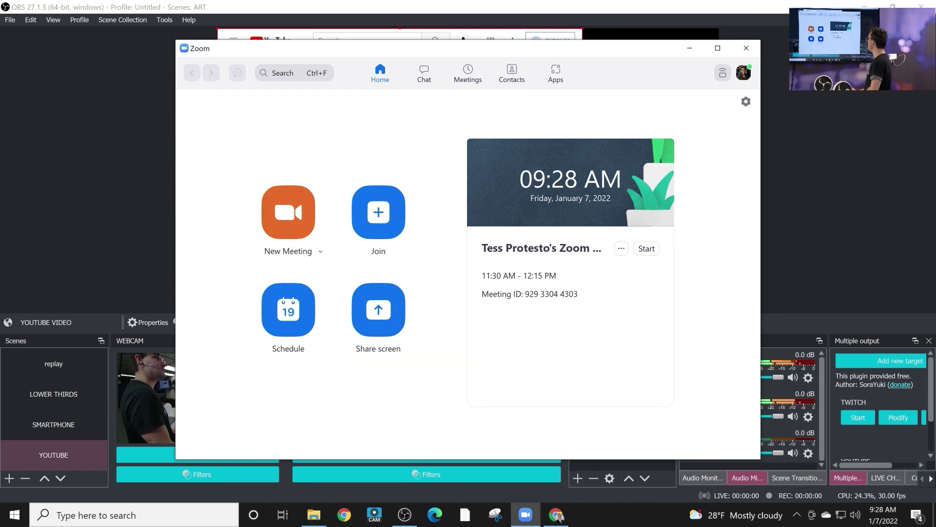
left_click(288, 211)
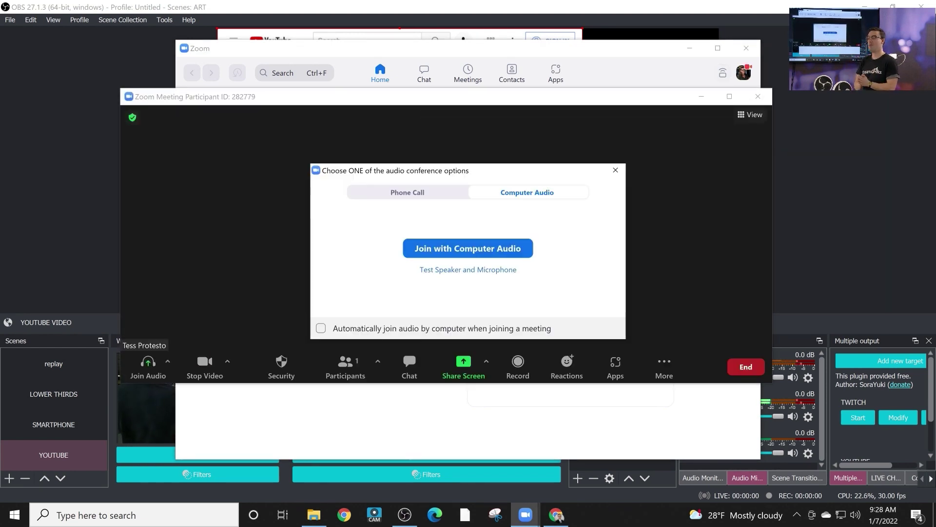
key("Return")
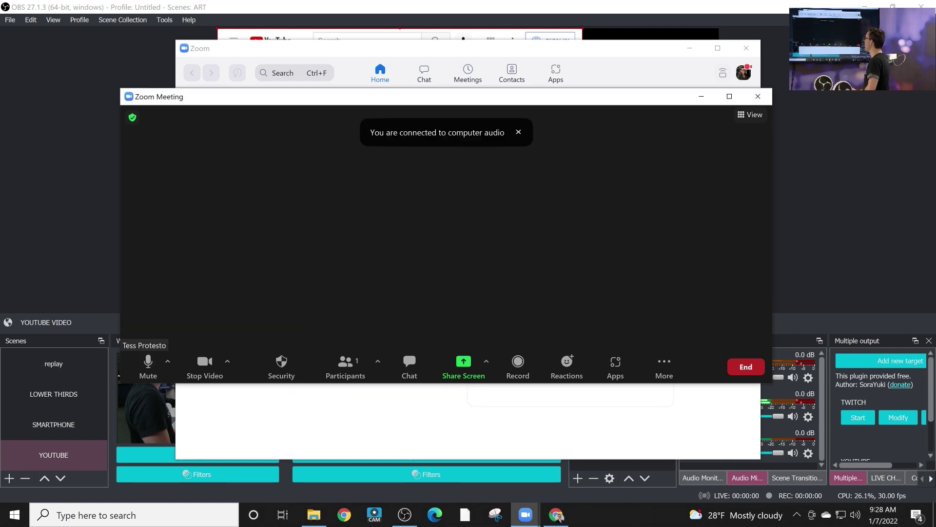
- Set the meeting's microphone to CABLE-A Output (VB-Audio Cable A) and open the Zoom audio settings
left_click(167, 361)
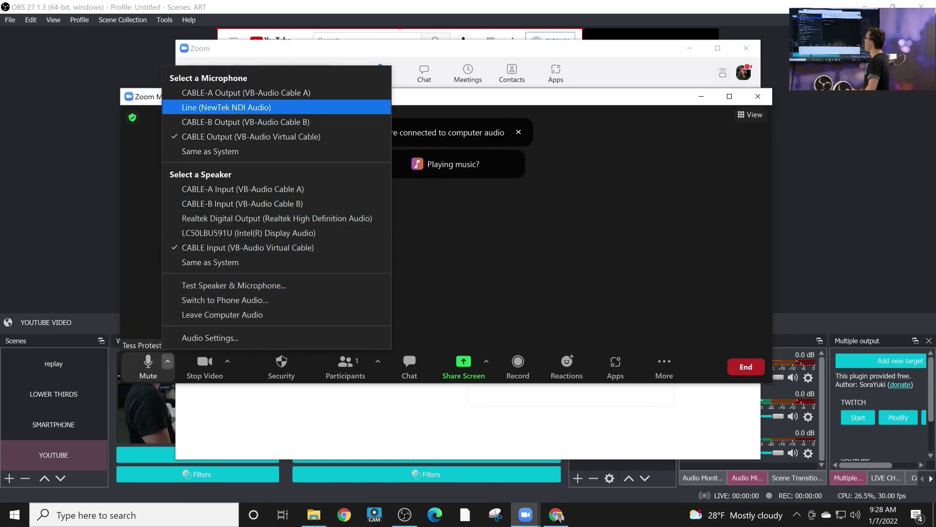
left_click(246, 92)
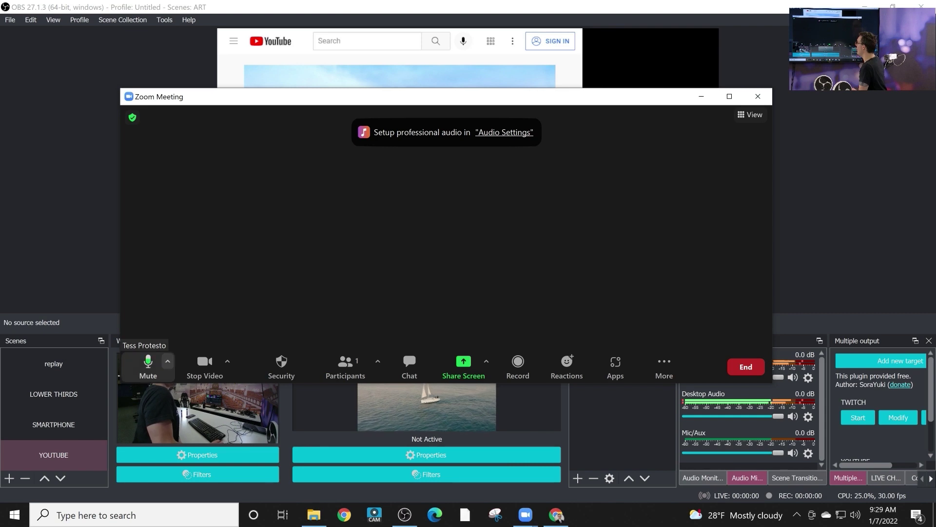
left_click(168, 361)
left_click(195, 337)
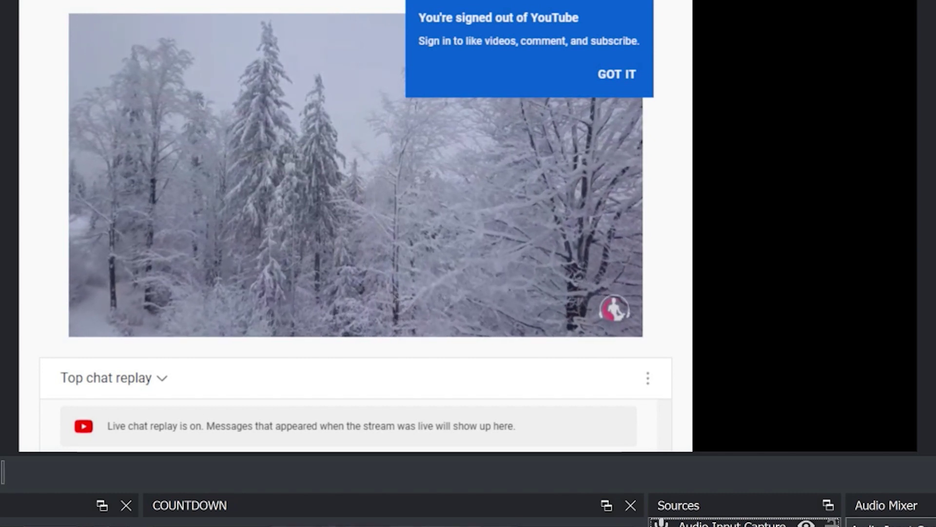
- Set the device of the Audio Input Capture source to CABLE Output (VB-Audio Virtual Cable) and save the change
left_click(731, 523)
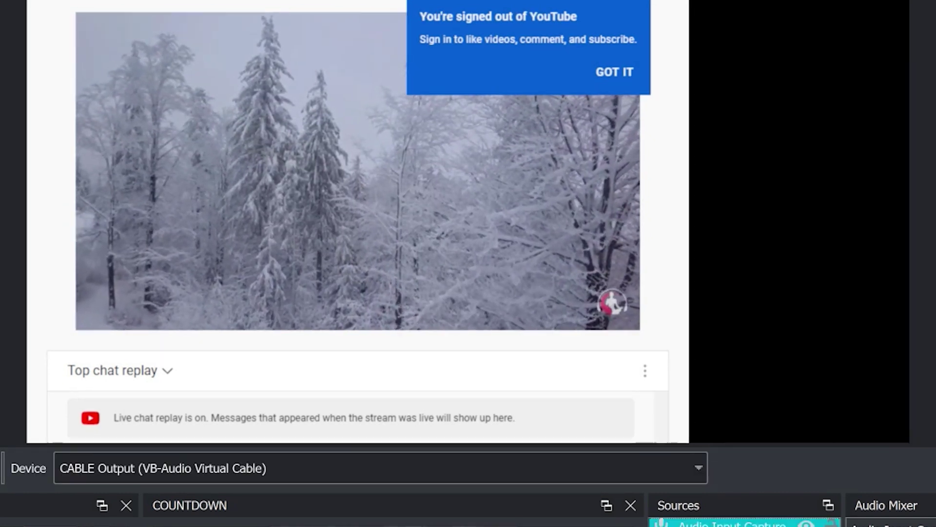
double_click(722, 522)
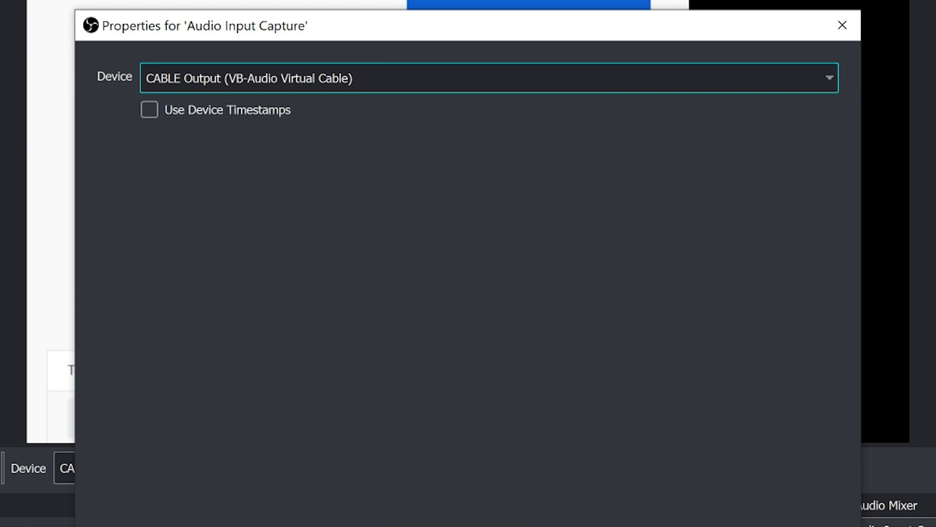
left_click(488, 78)
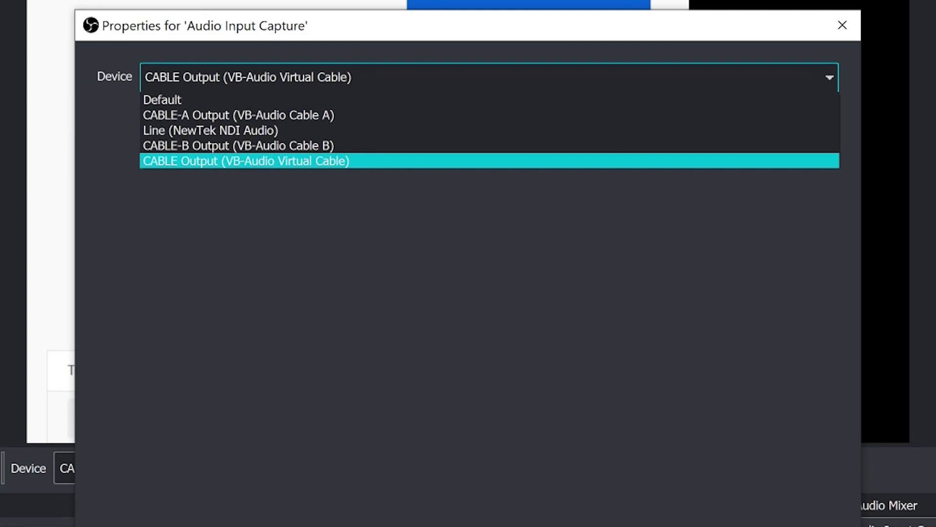
key("Return")
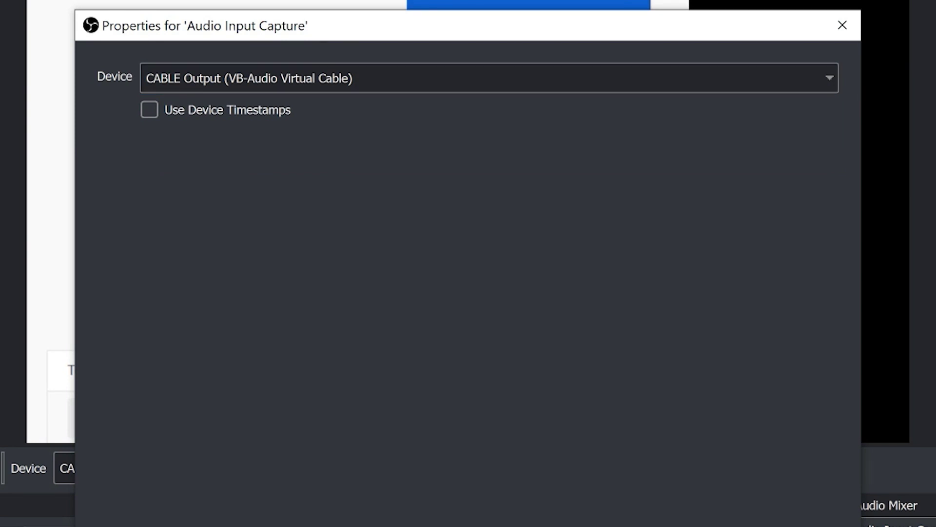
left_click(842, 25)
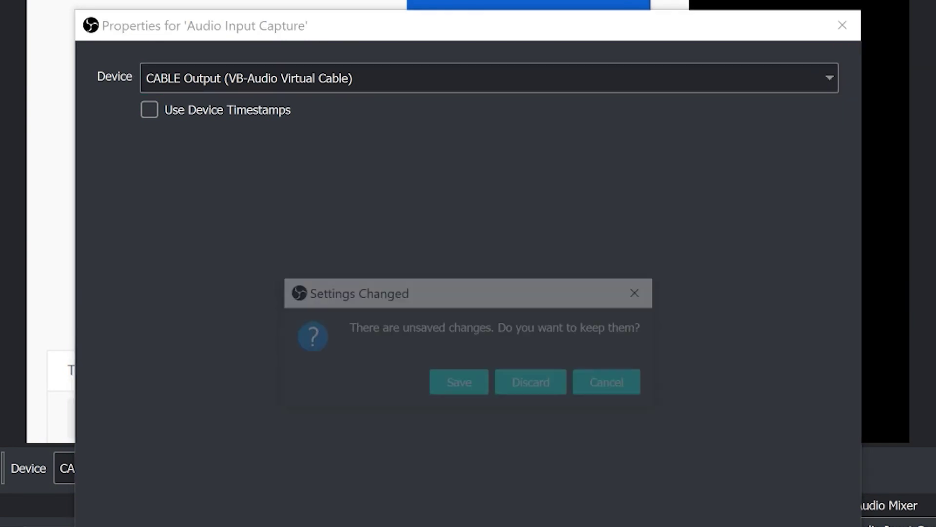
key("Return")
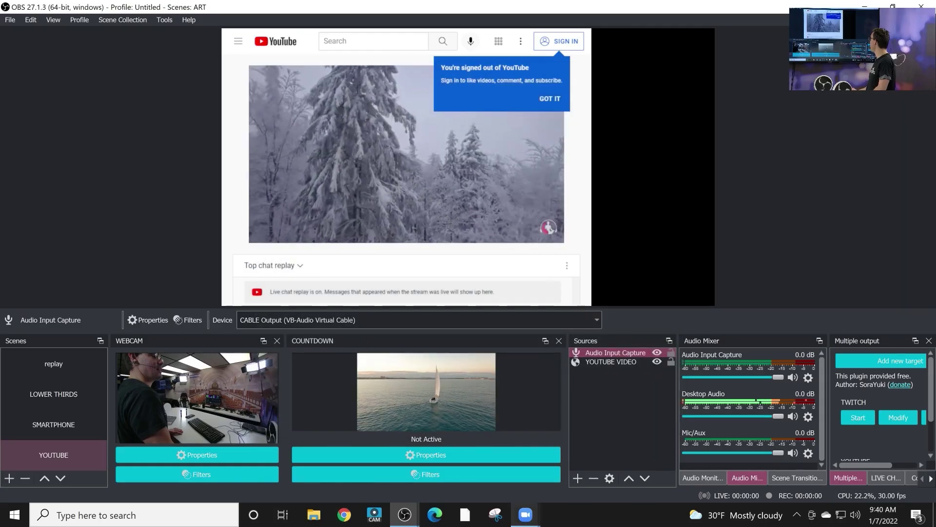
- Switch to the Zoom meeting, play and stop the speaker test in its audio settings, and close the settings
mouse_move(525, 515)
left_click(578, 463)
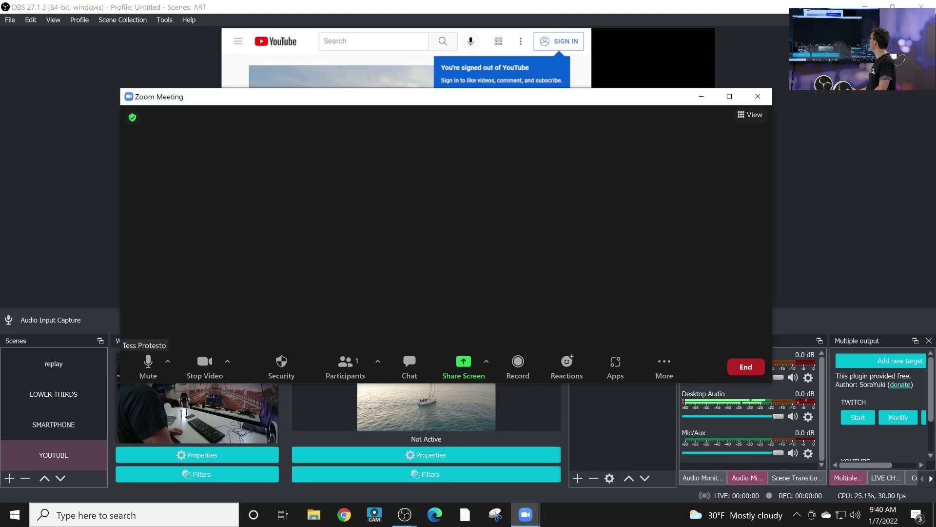
left_click(167, 361)
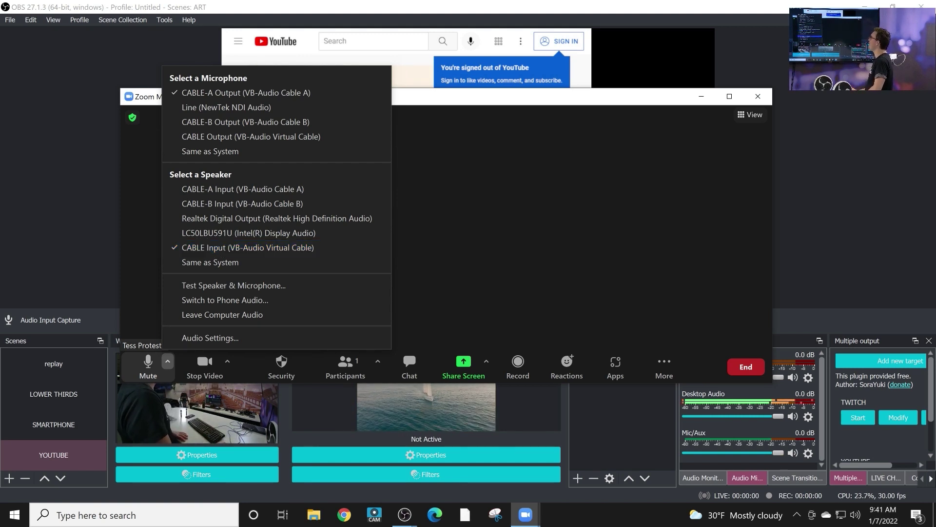
left_click(210, 337)
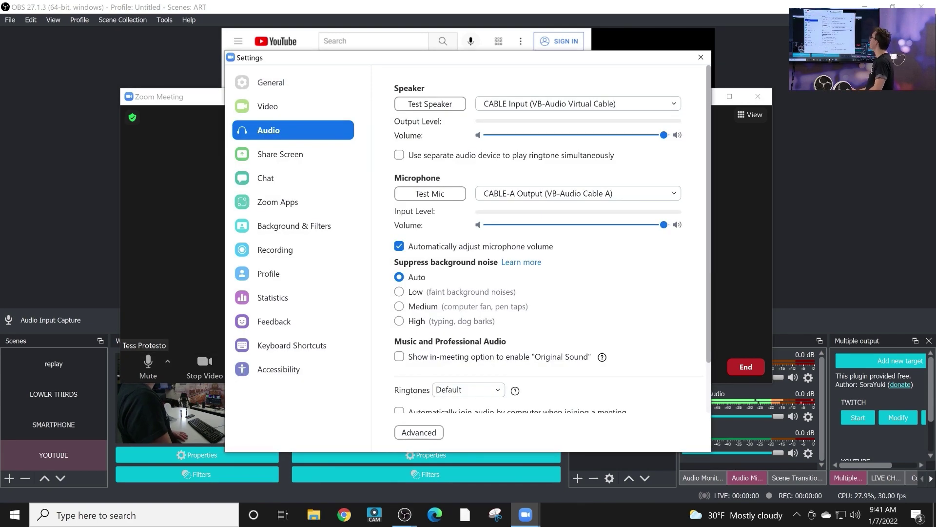
left_click(430, 104)
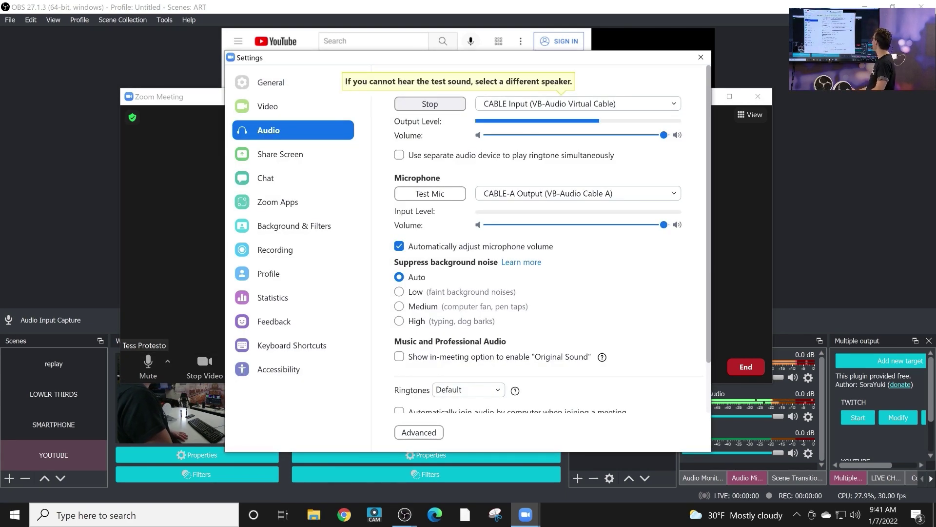
left_click(430, 104)
left_click(701, 57)
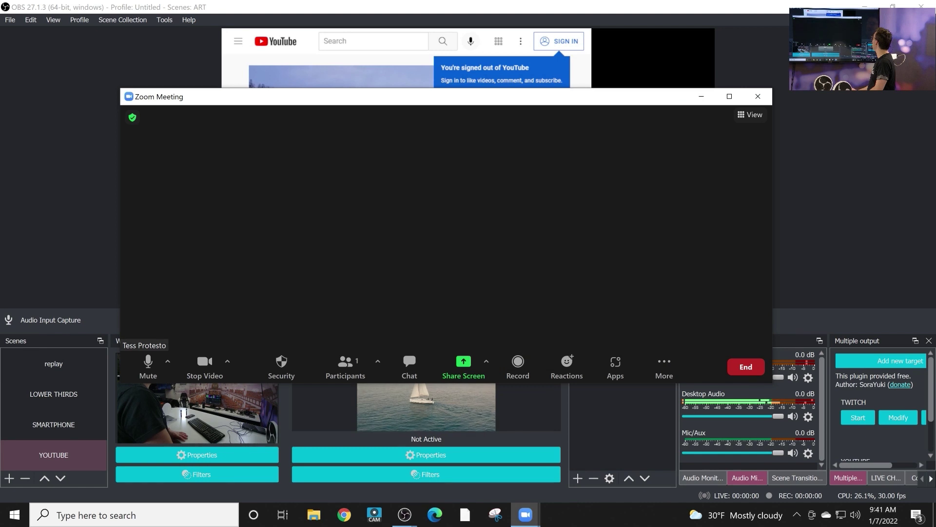
- Narrow and move the Zoom meeting window to uncover the OBS Audio Mixer, and rerun the speaker test from the audio settings
left_click_drag(772, 163, 669, 163)
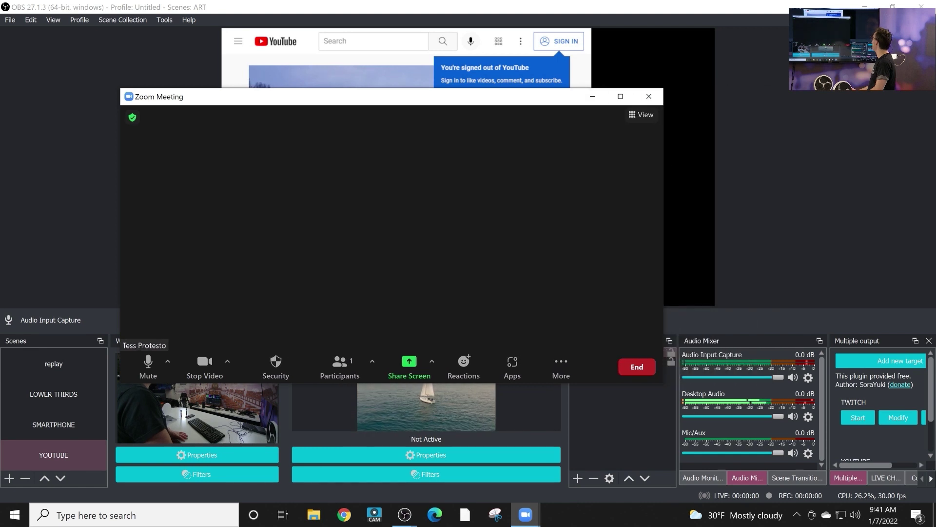
left_click_drag(552, 101, 560, 206)
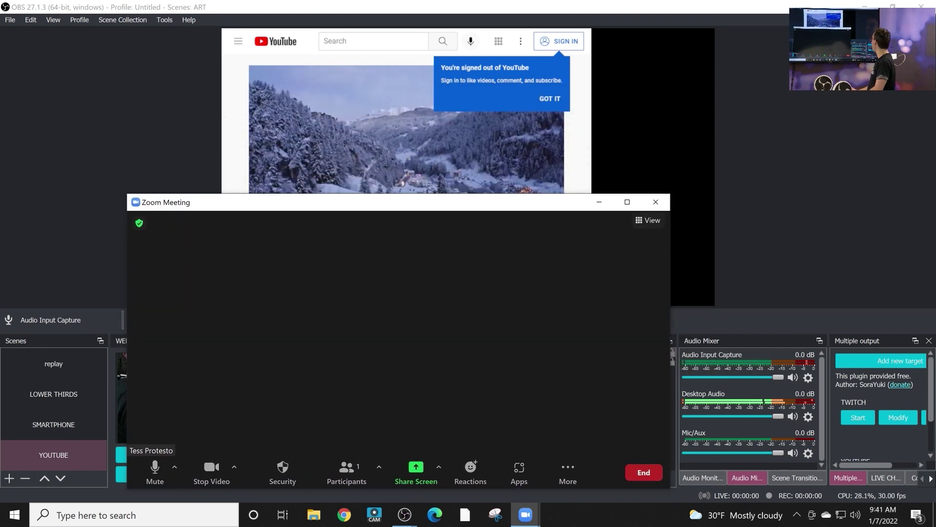
left_click(174, 467)
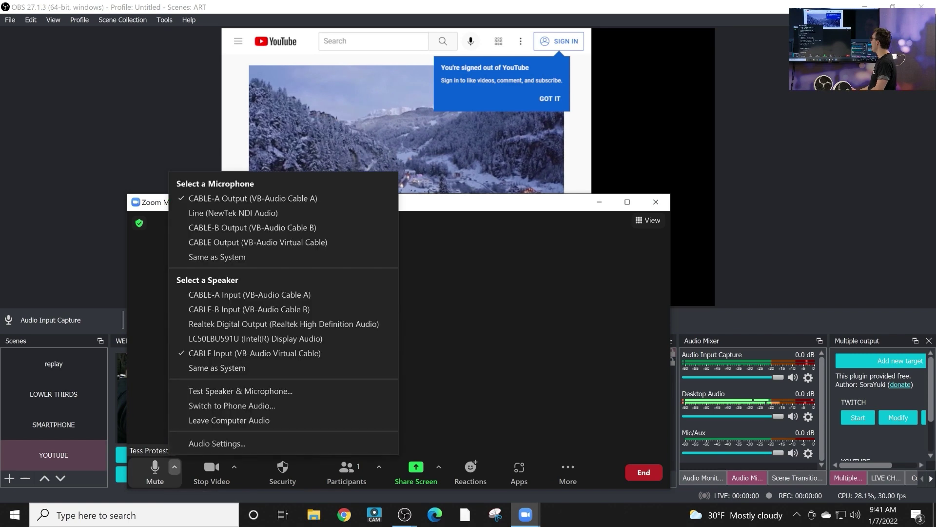
left_click(217, 443)
left_click_drag(635, 70, 601, 96)
left_click(393, 134)
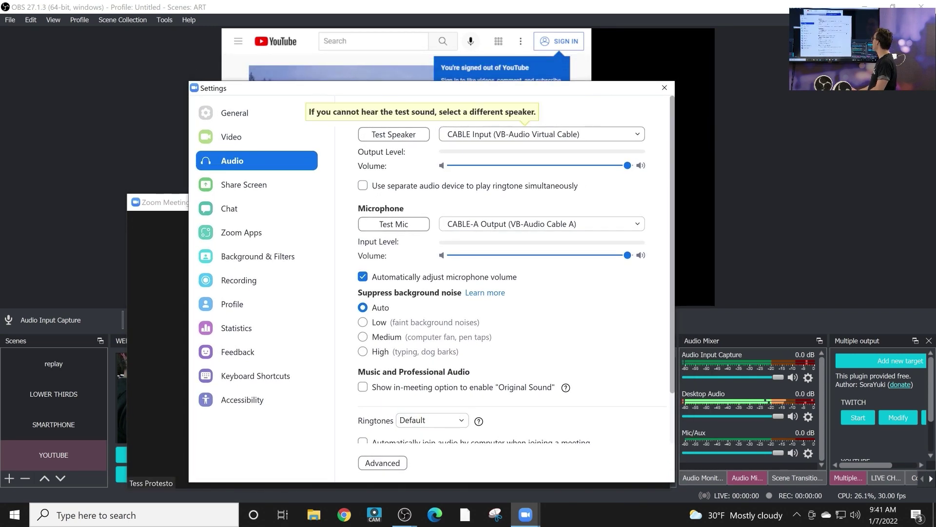